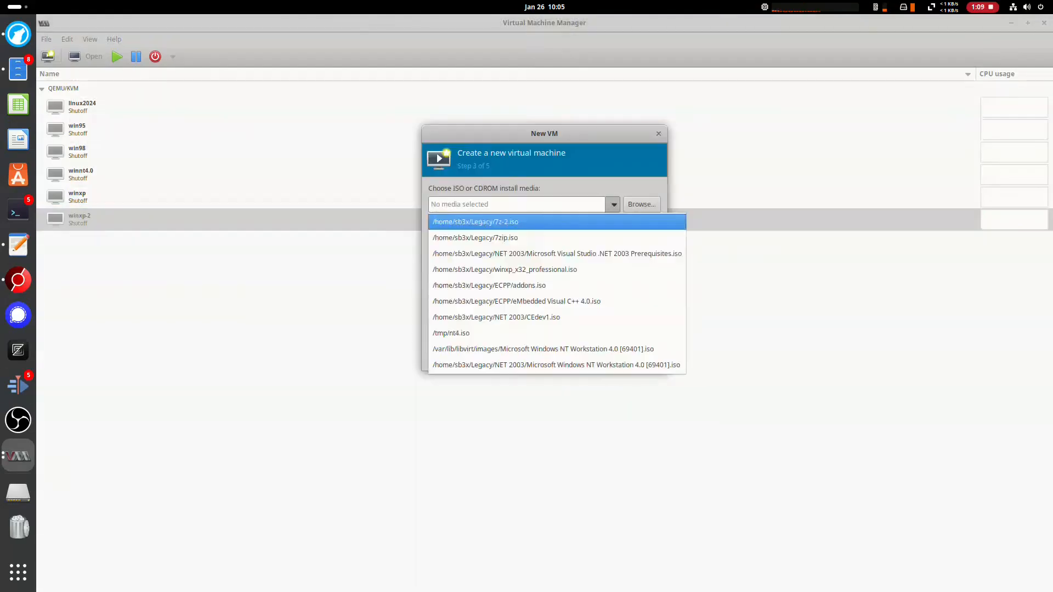
# Step: Choose winxp_x32_professional.iso as the install media and set the new virtual machine's memory to 2048 MB
pyautogui.press('Return')
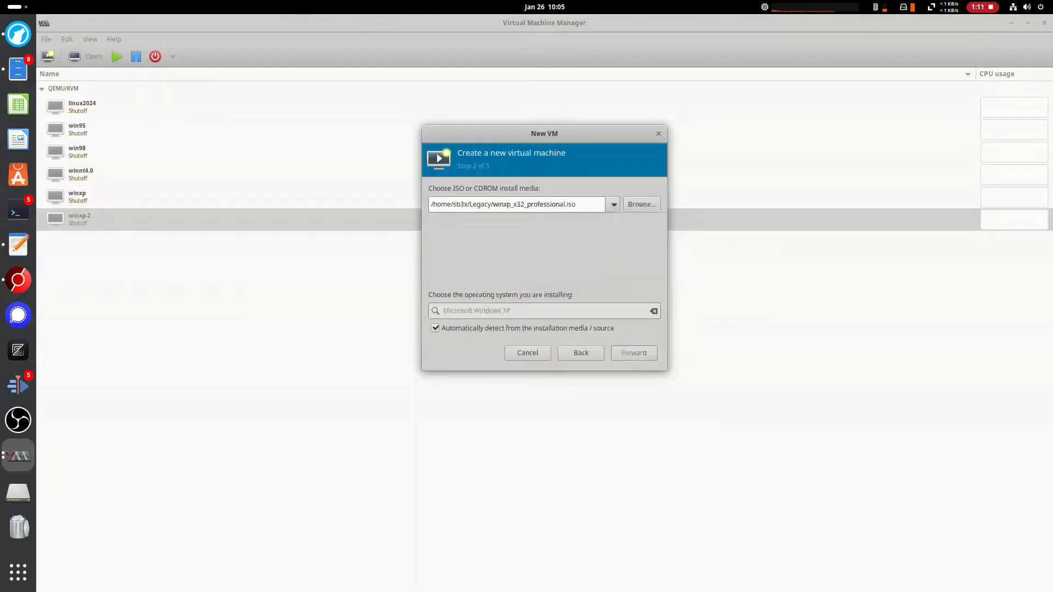
pyautogui.press('Return')
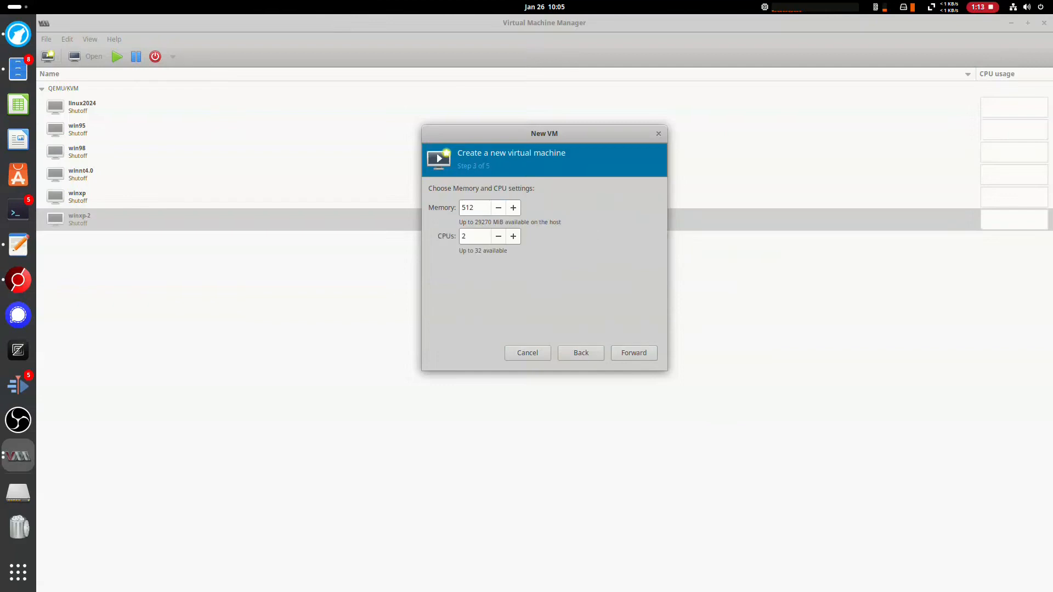
pyautogui.hotkey('ctrl', 'a')
pyautogui.press('BackSpace')
pyautogui.write('20')
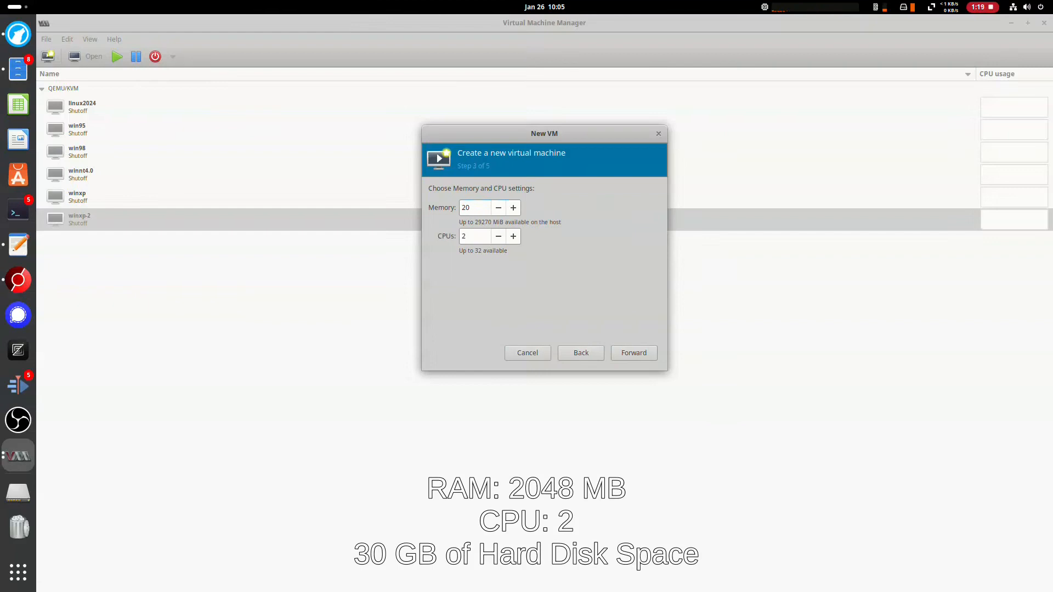
pyautogui.write('48')
pyautogui.press('Return')
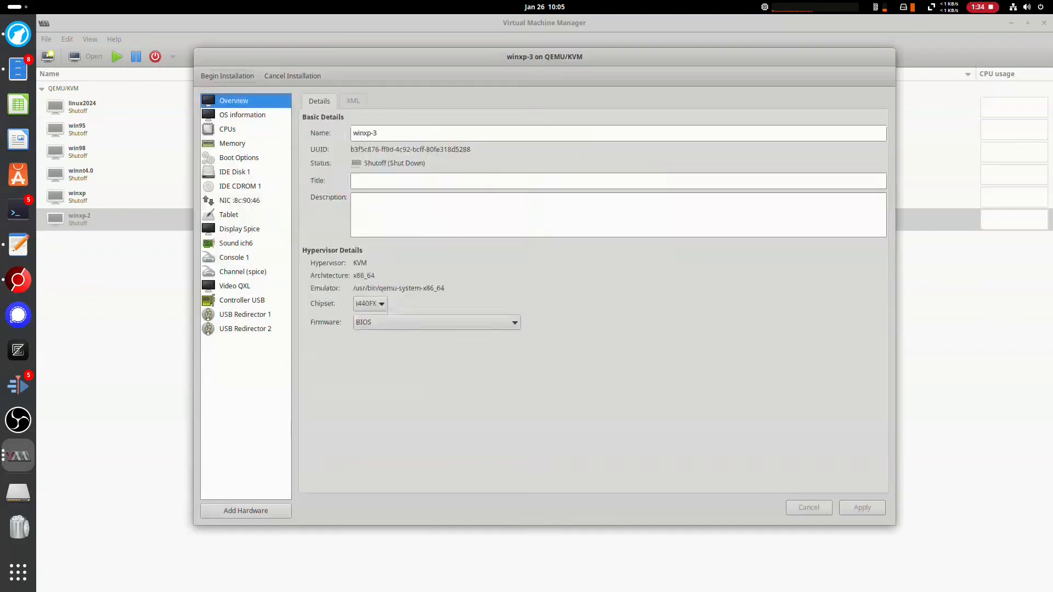
# Step: Remove the network adapter from winxp-3, then enable IDE CDROM 1 as a boot device and raise its boot priority
pyautogui.click(240, 200)
pyautogui.rightClick(244, 202)
pyautogui.click(280, 223)
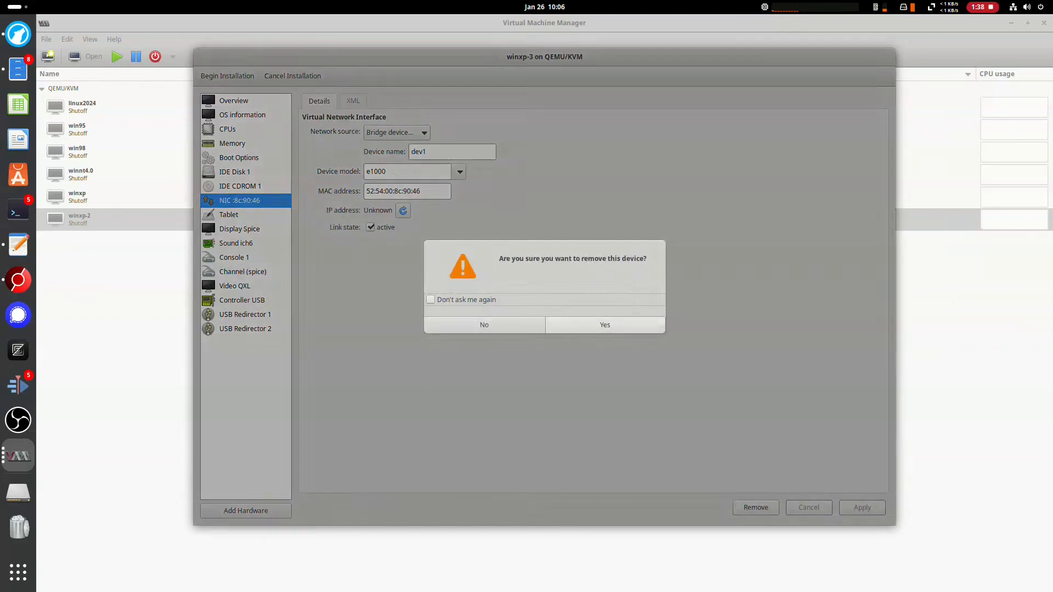
pyautogui.click(605, 325)
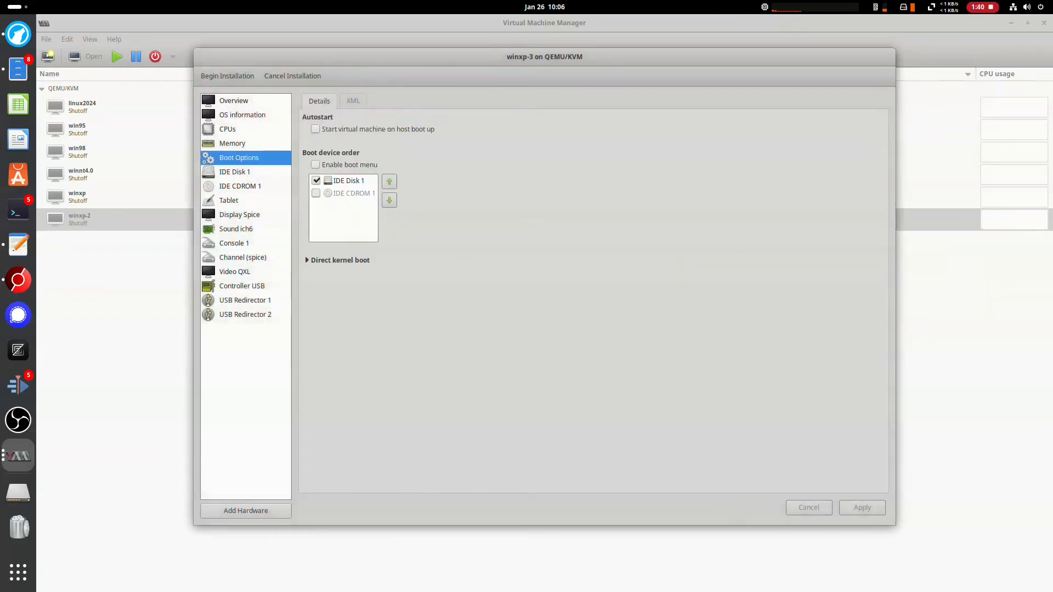
pyautogui.click(316, 193)
pyautogui.click(389, 181)
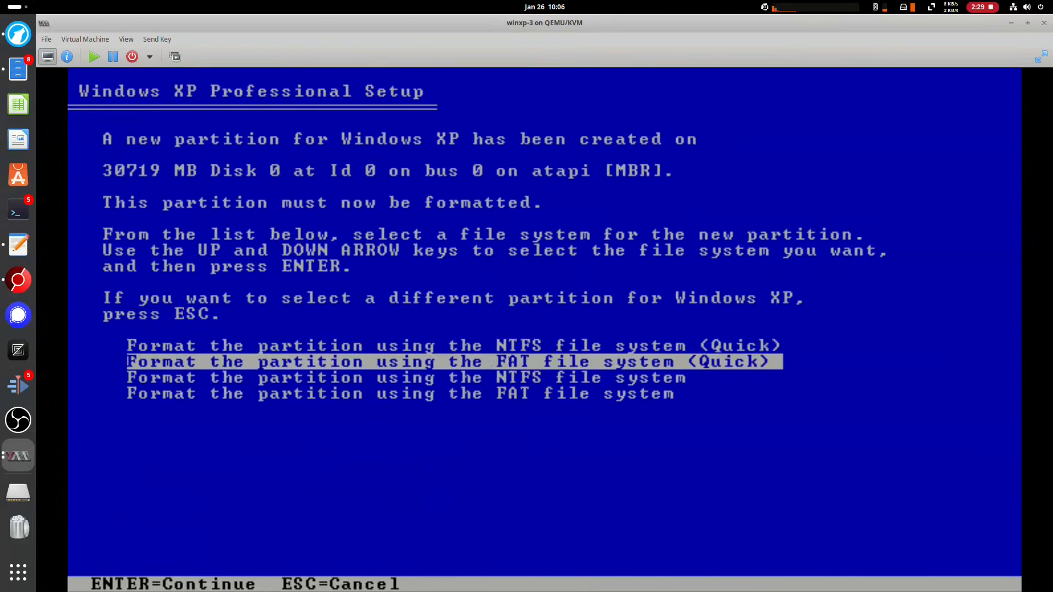
# Step: Choose the quick NTFS format for the new Windows XP partition and restart the machine when text-mode setup finishes
pyautogui.press('Up')
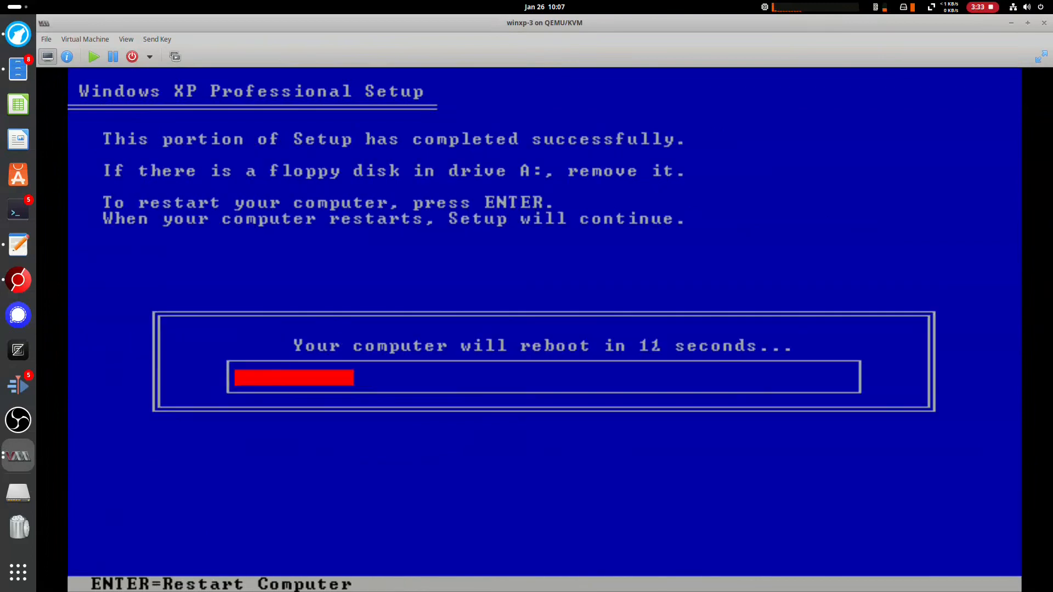
pyautogui.press('Return')
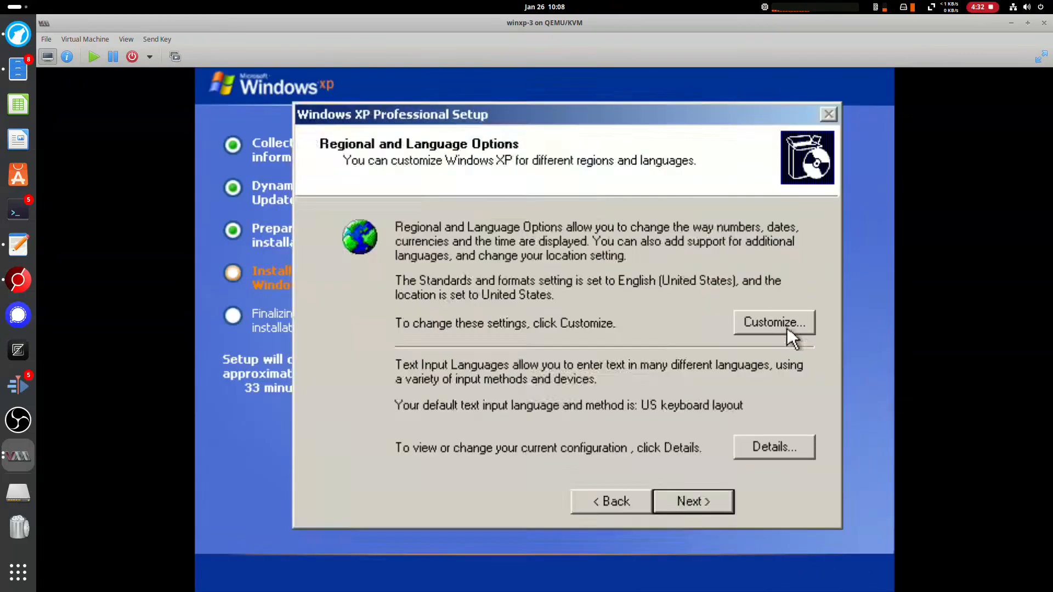
# Step: Open the regional options customization in Windows XP setup and browse the standards and formats languages
pyautogui.click(787, 327)
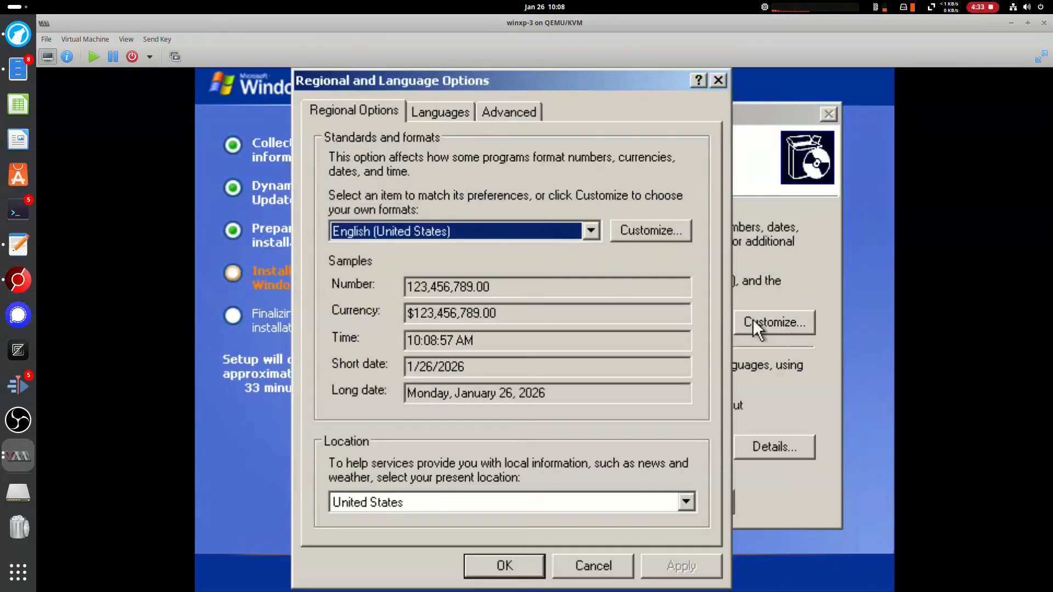
pyautogui.click(585, 227)
pyautogui.moveTo(595, 227); pyautogui.dragTo(584, 400)
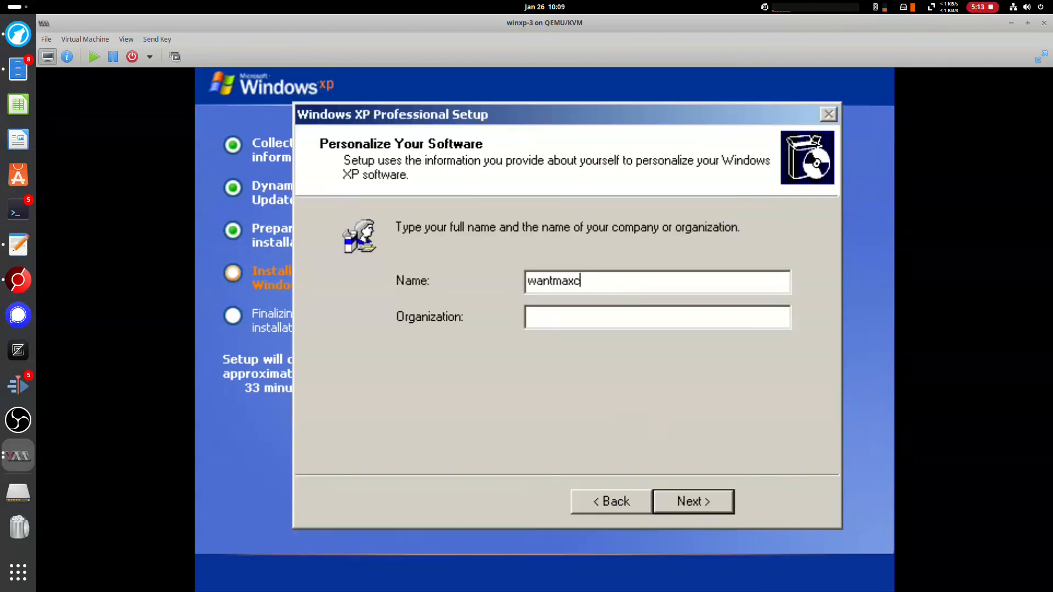
# Step: Complete the user's name for personalizing the Windows XP software and continue setup
pyautogui.write('ompat')
pyautogui.click(699, 500)
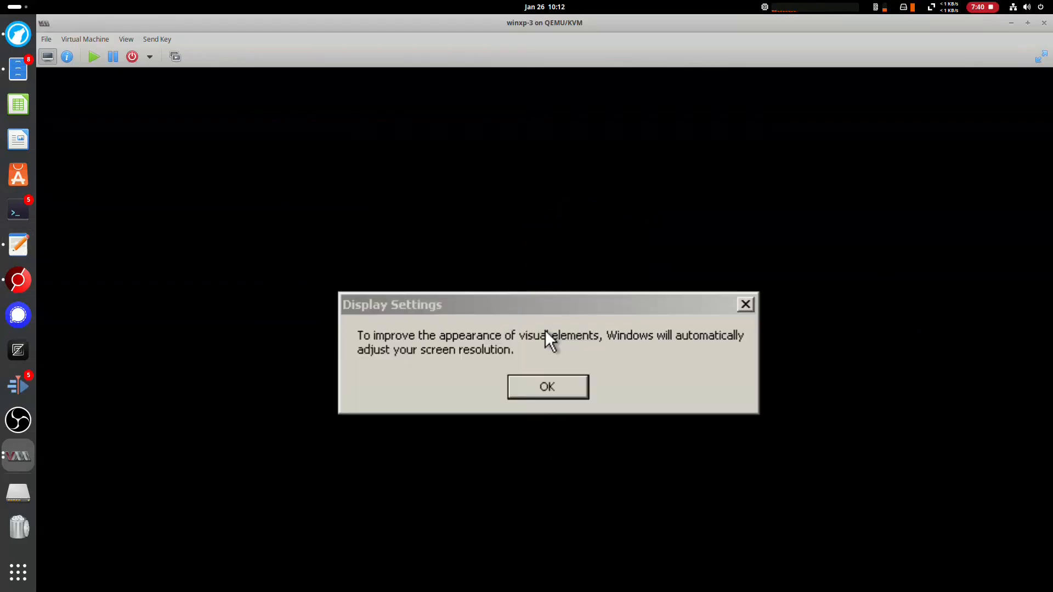
# Step: Decline Automatic Updates with Not right now in the first-run setup and proceed to the first user's name entry
pyautogui.click(536, 390)
pyautogui.click(417, 198)
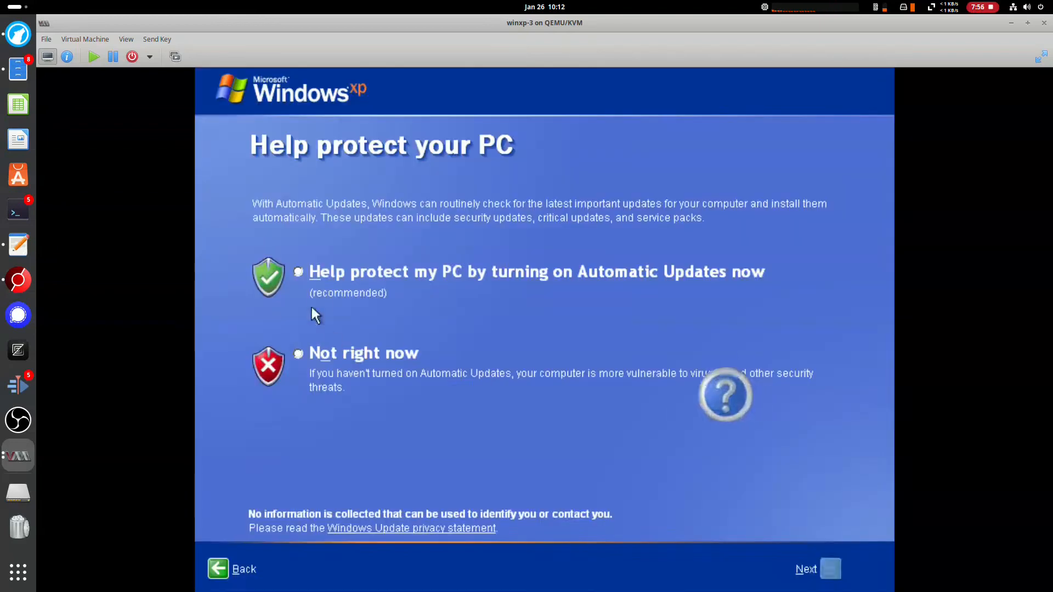
pyautogui.click(329, 359)
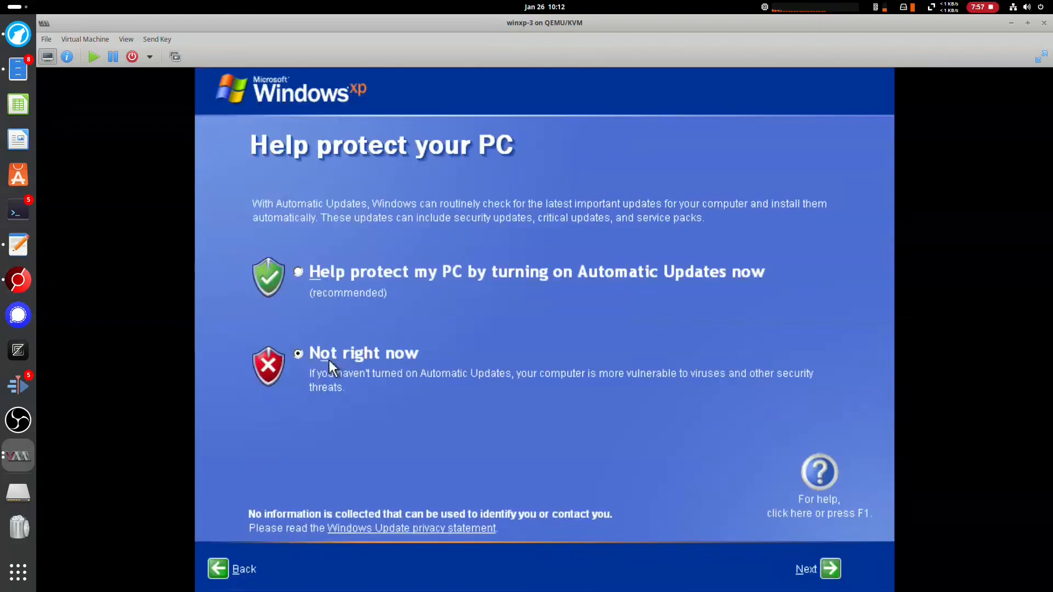
pyautogui.click(806, 569)
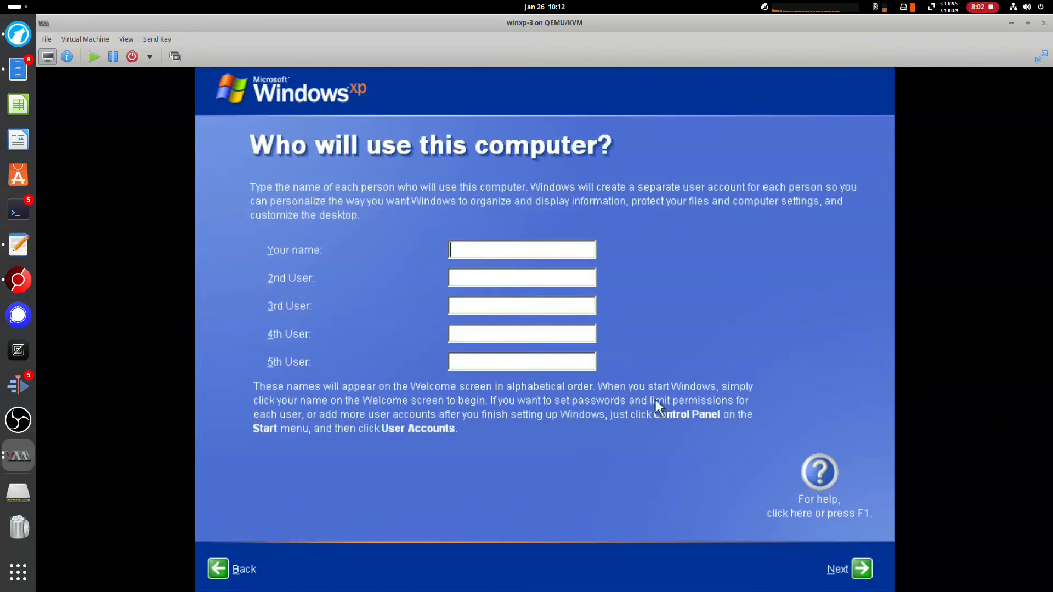
pyautogui.click(460, 251)
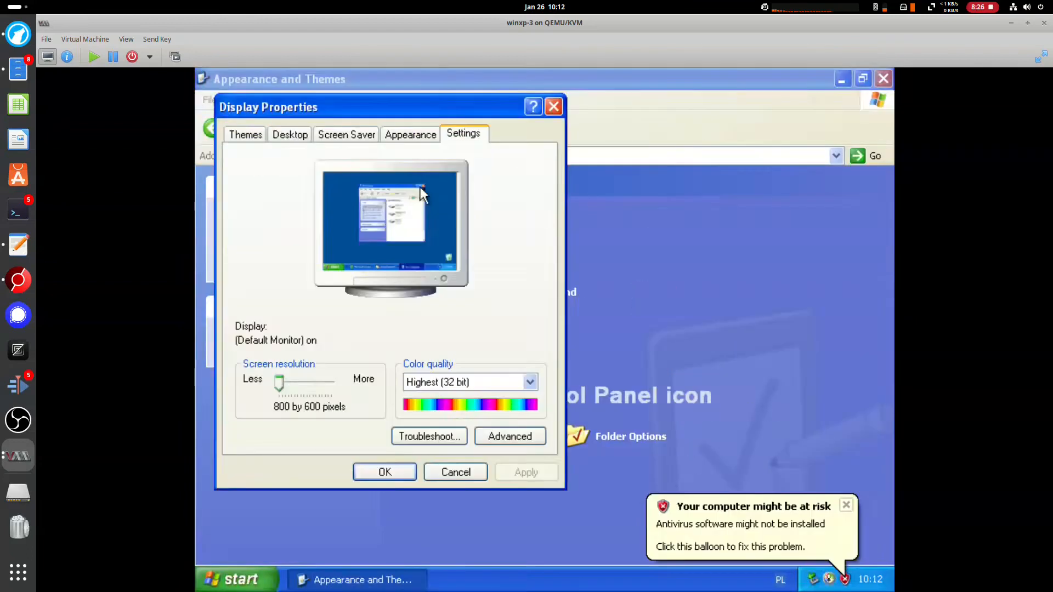
# Step: Raise the Windows XP screen resolution to the slider's highest setting and apply it
pyautogui.moveTo(301, 376); pyautogui.dragTo(355, 376)
pyautogui.click(392, 475)
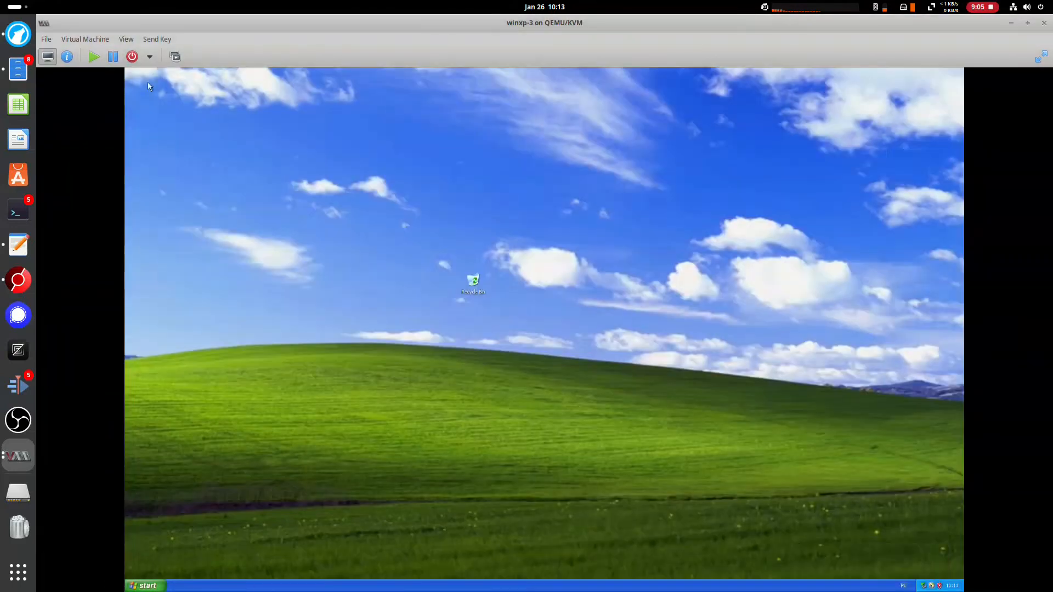
# Step: Open the virtual machine's hardware details and browse local files for a different IDE CDROM 1 image
pyautogui.click(127, 39)
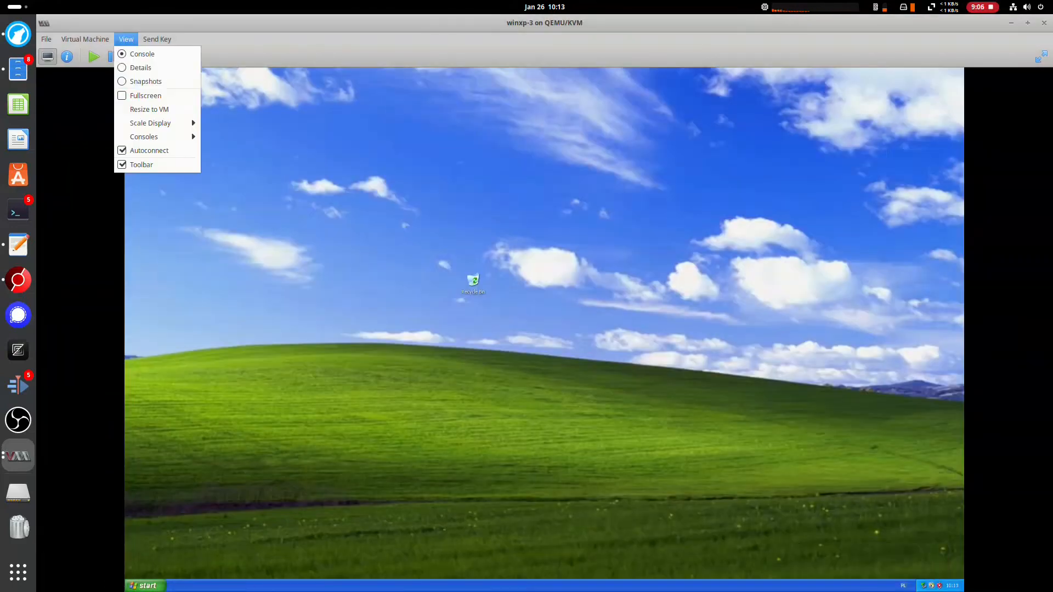
pyautogui.click(140, 67)
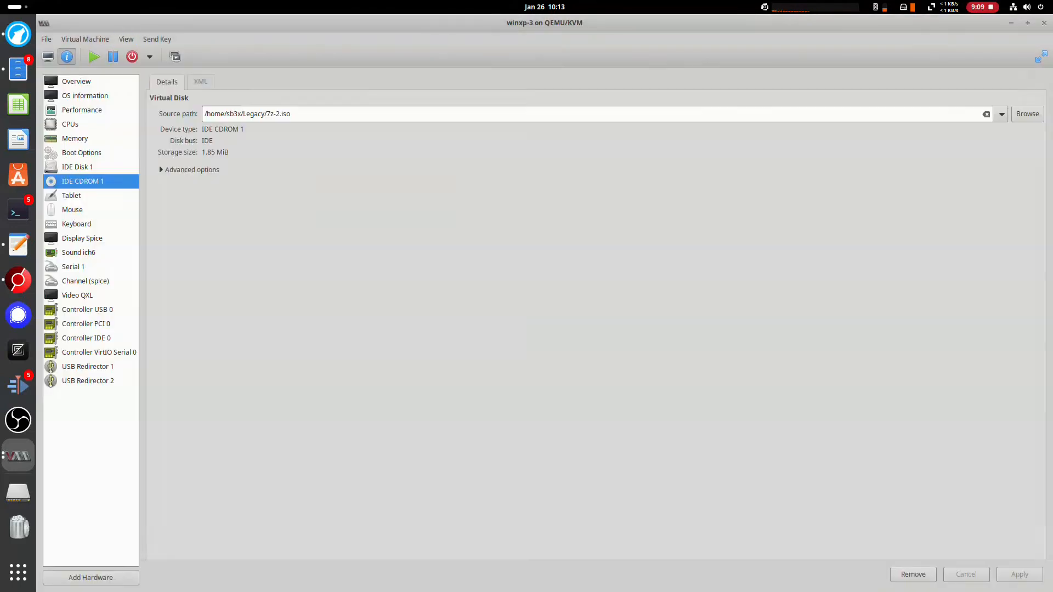
pyautogui.click(1027, 114)
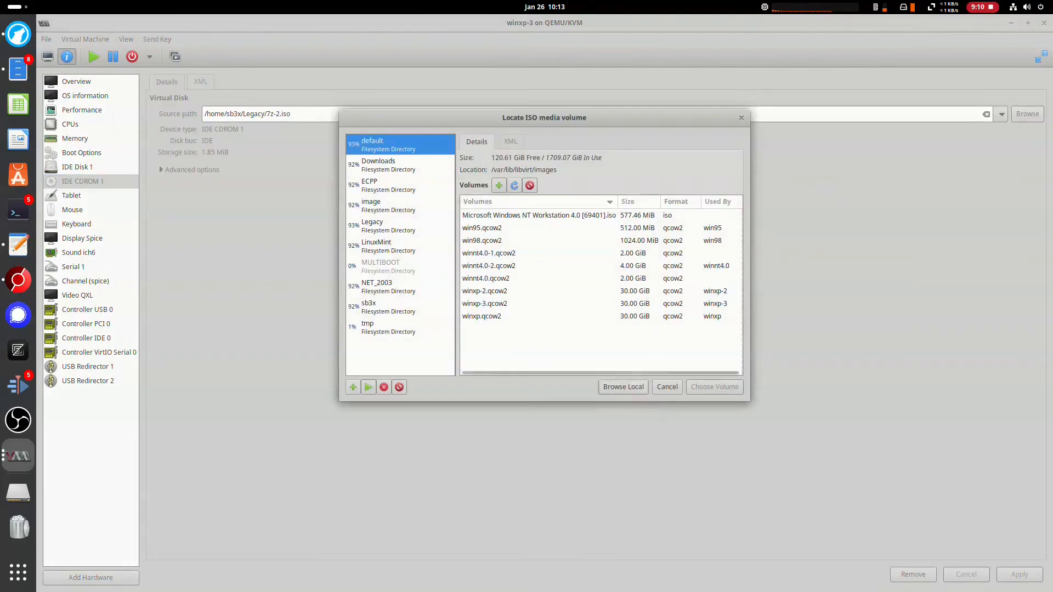
pyautogui.click(624, 386)
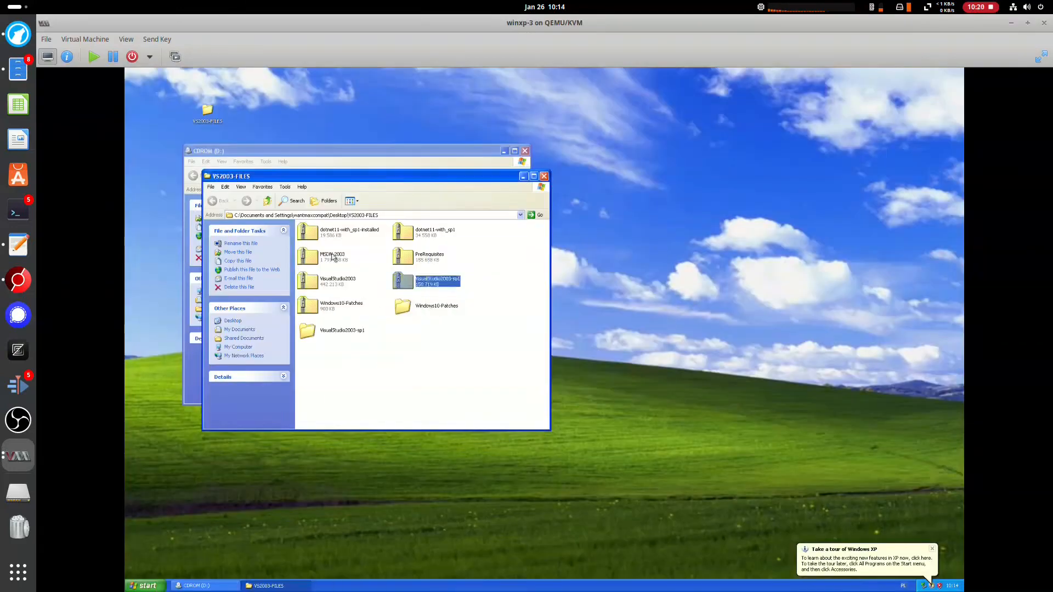
# Step: Extract the MSDN-2003 archive in the VS2003-FILES folder
pyautogui.rightClick(323, 257)
pyautogui.click(351, 307)
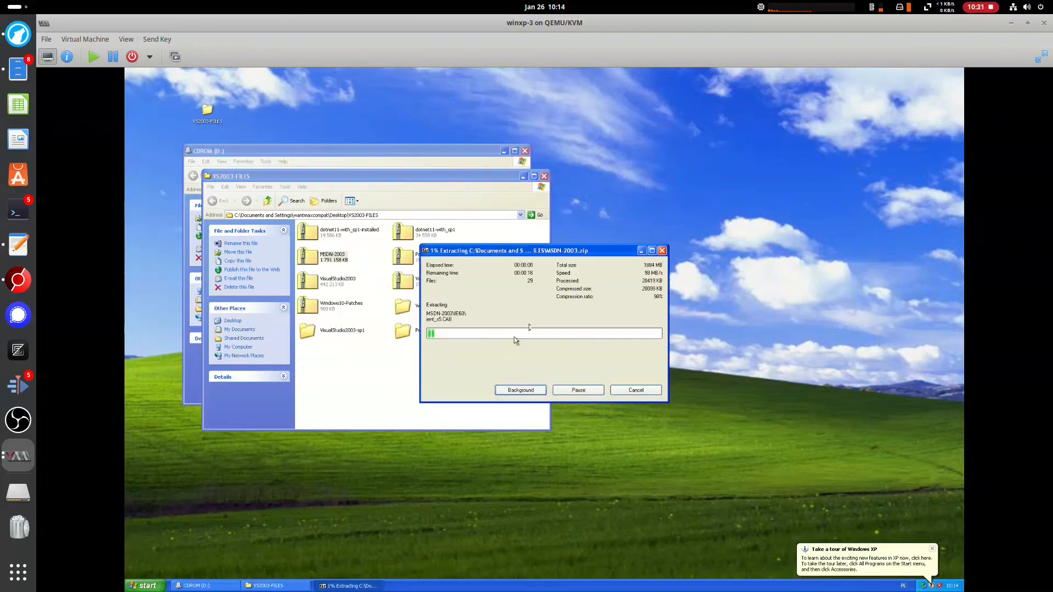
pyautogui.click(538, 382)
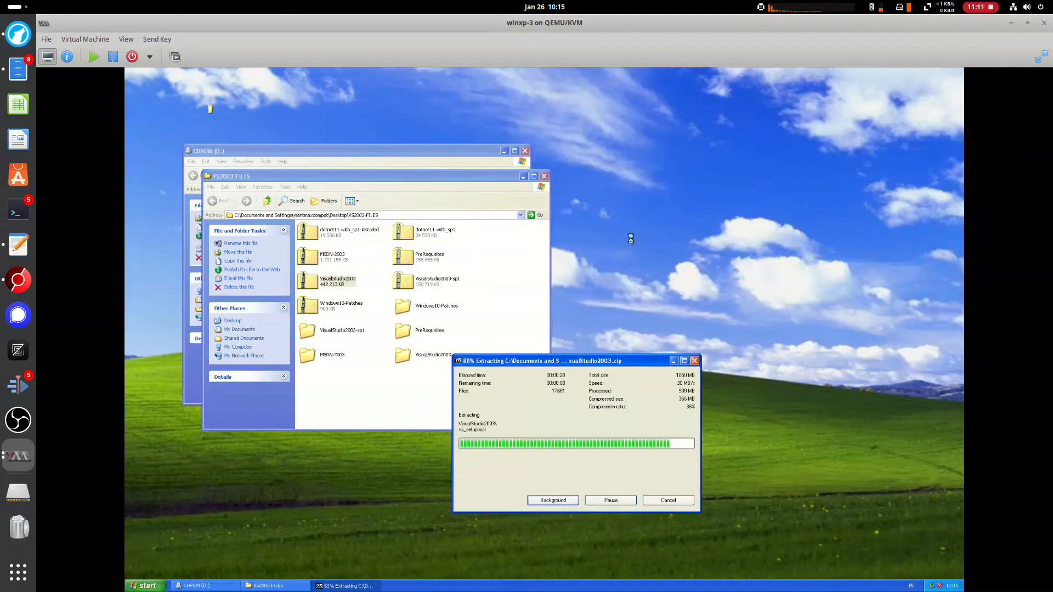
# Step: Launch setup from the nested PreRequisites folder and choose to install all available Visual Studio .NET prerequisite components
pyautogui.doubleClick(430, 331)
pyautogui.click(313, 233)
pyautogui.doubleClick(312, 233)
pyautogui.scroll(-5, 384, 329)
pyautogui.doubleClick(405, 244)
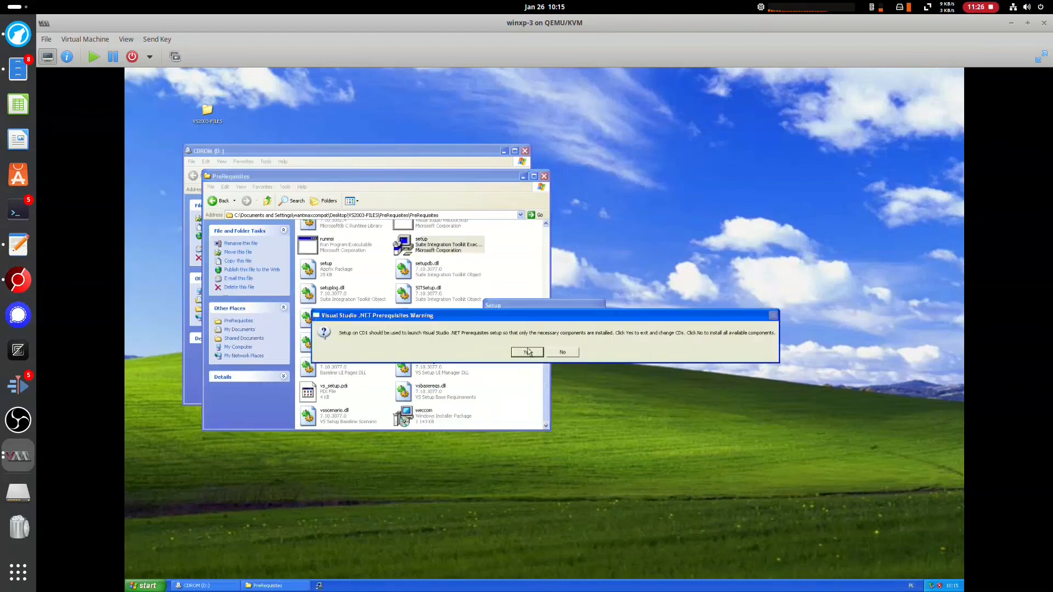
pyautogui.click(555, 354)
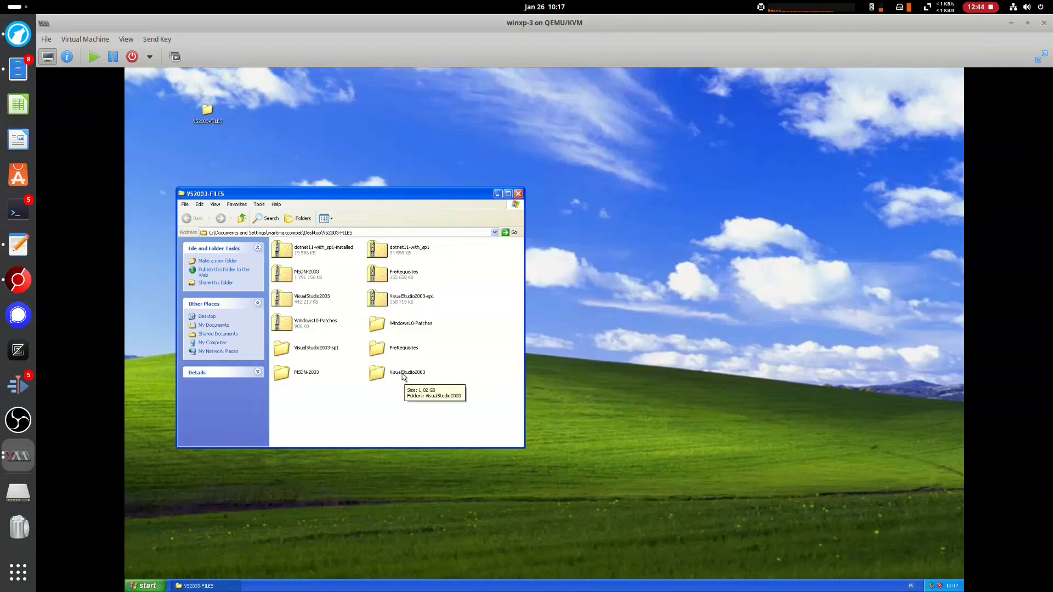
# Step: Run the Visual Studio .NET 2003 setup from the nested VisualStudio2003 folder and ignore the unreadable Visual Basic project file
pyautogui.doubleClick(403, 375)
pyautogui.doubleClick(310, 250)
pyautogui.scroll(-2, 385, 377)
pyautogui.doubleClick(384, 382)
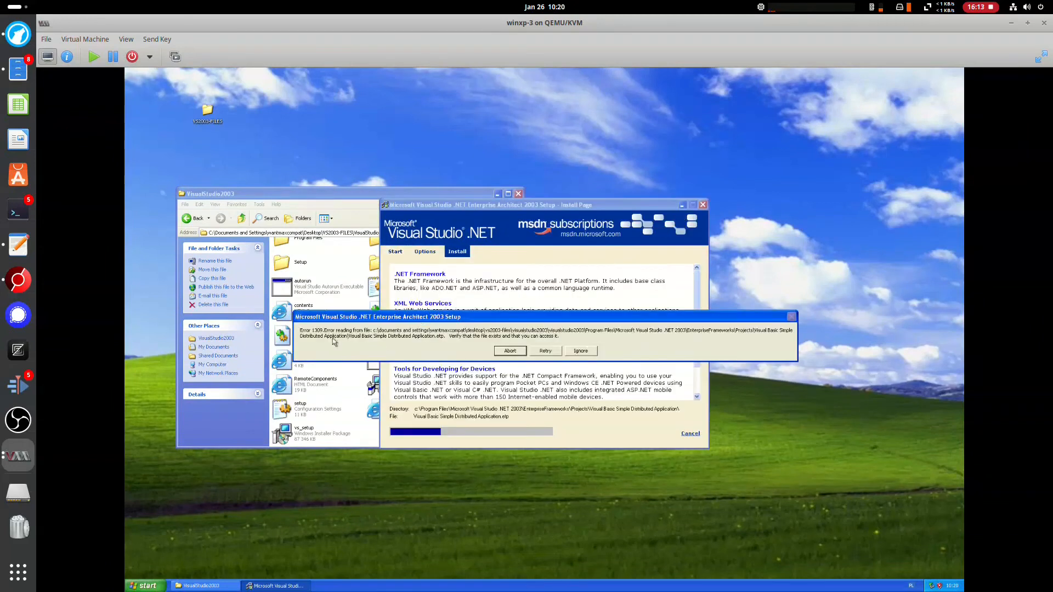
pyautogui.click(594, 351)
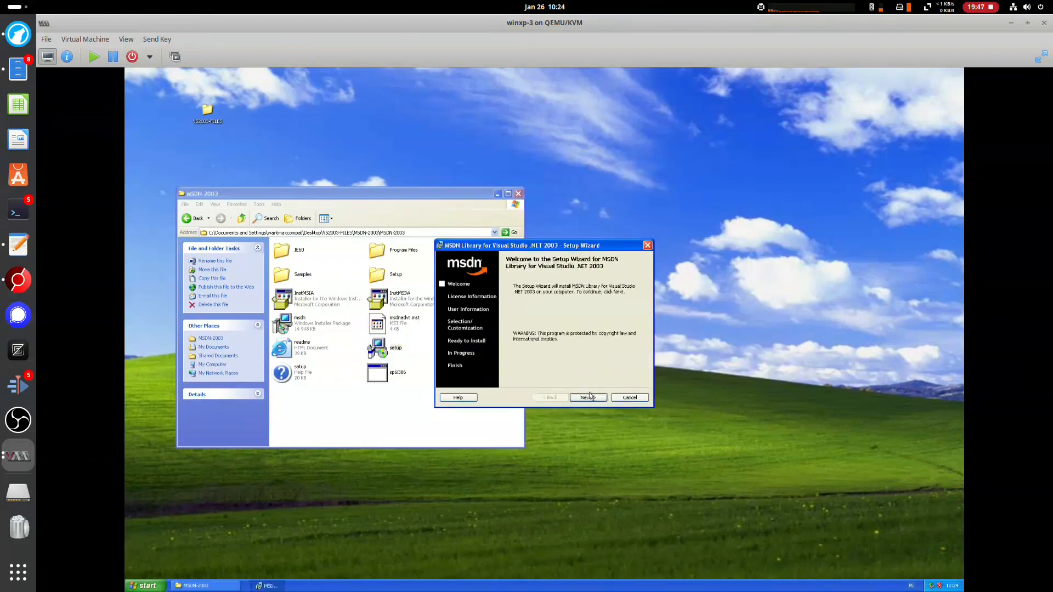
# Step: Accept the license agreement in the MSDN Library for Visual Studio .NET 2003 wizard and continue past the user information
pyautogui.click(588, 396)
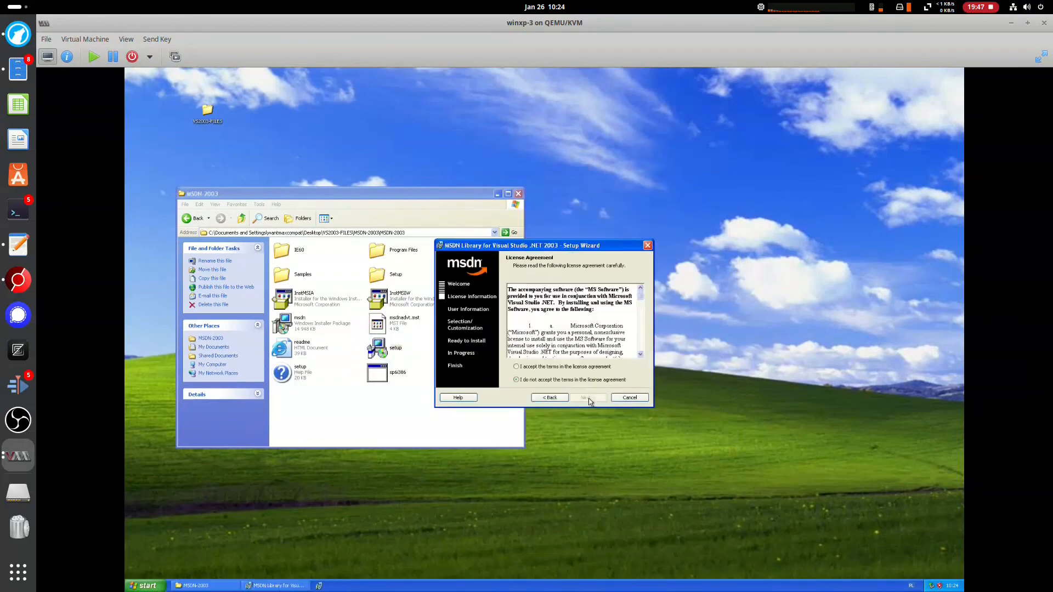
pyautogui.click(534, 367)
pyautogui.click(581, 400)
pyautogui.click(585, 398)
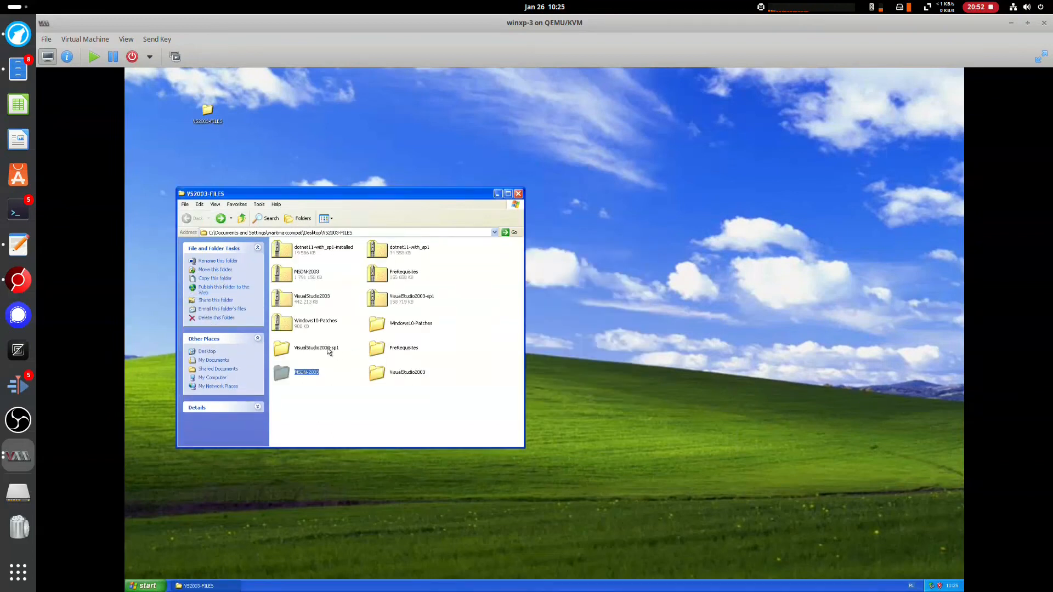
# Step: Run the VS7.1sp1-KB918007-X86 service pack installer from the VisualStudio2003-sp1 folder and ignore the unreadable source files
pyautogui.doubleClick(330, 350)
pyautogui.doubleClick(329, 255)
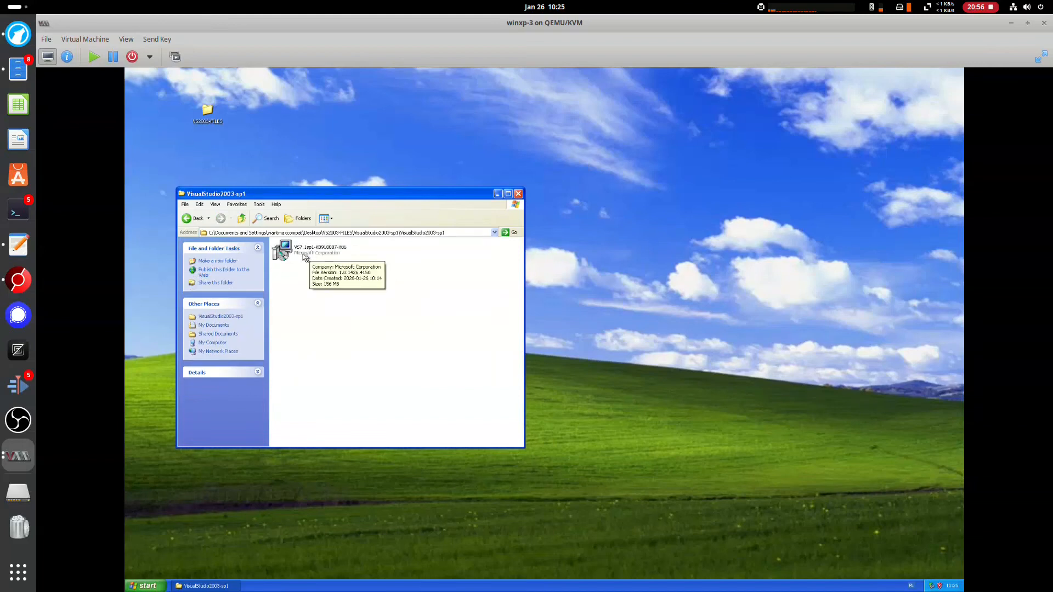
pyautogui.doubleClick(285, 255)
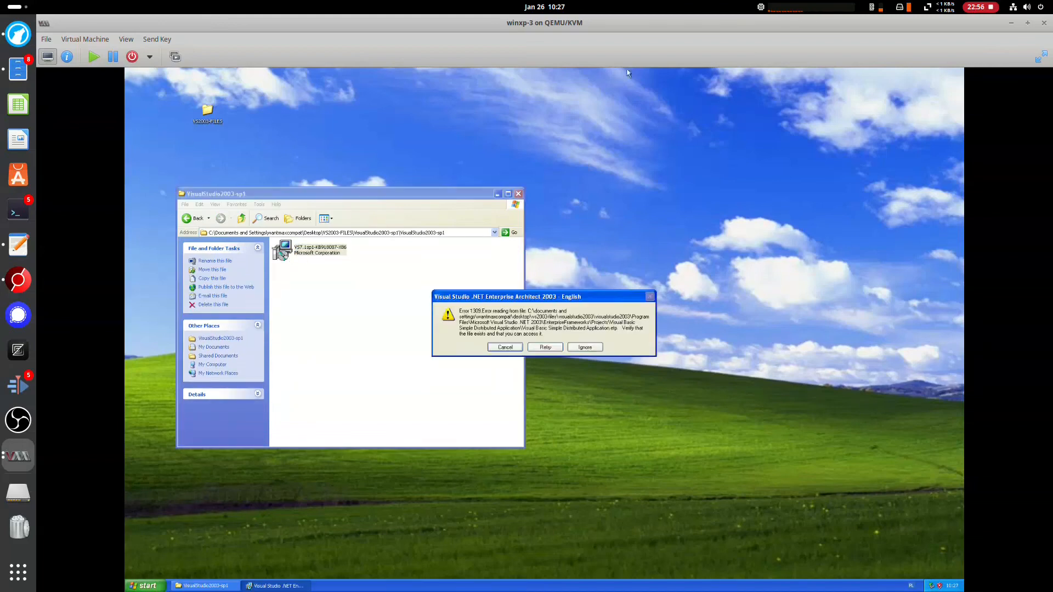
pyautogui.click(585, 347)
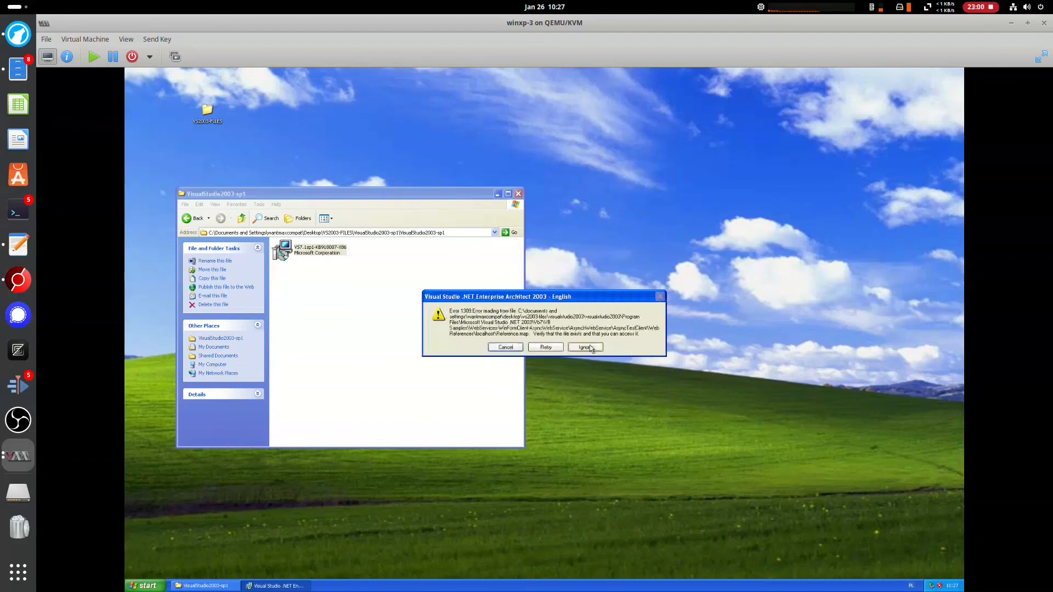
pyautogui.click(588, 345)
# Step: Return to the VS2003-FILES folder and open its Windows10-Patches folder
pyautogui.click(198, 219)
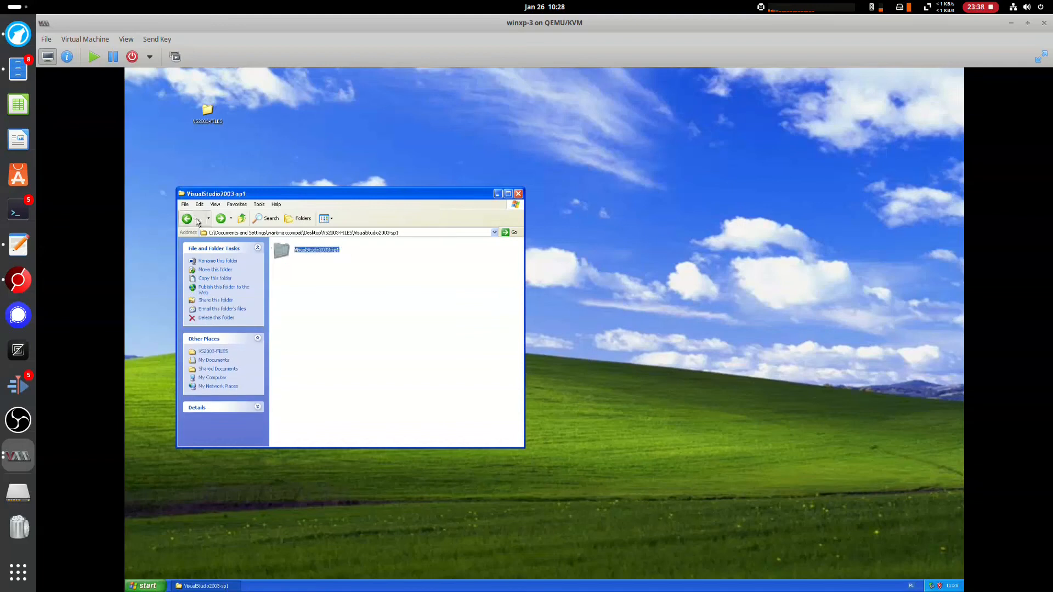
pyautogui.click(198, 220)
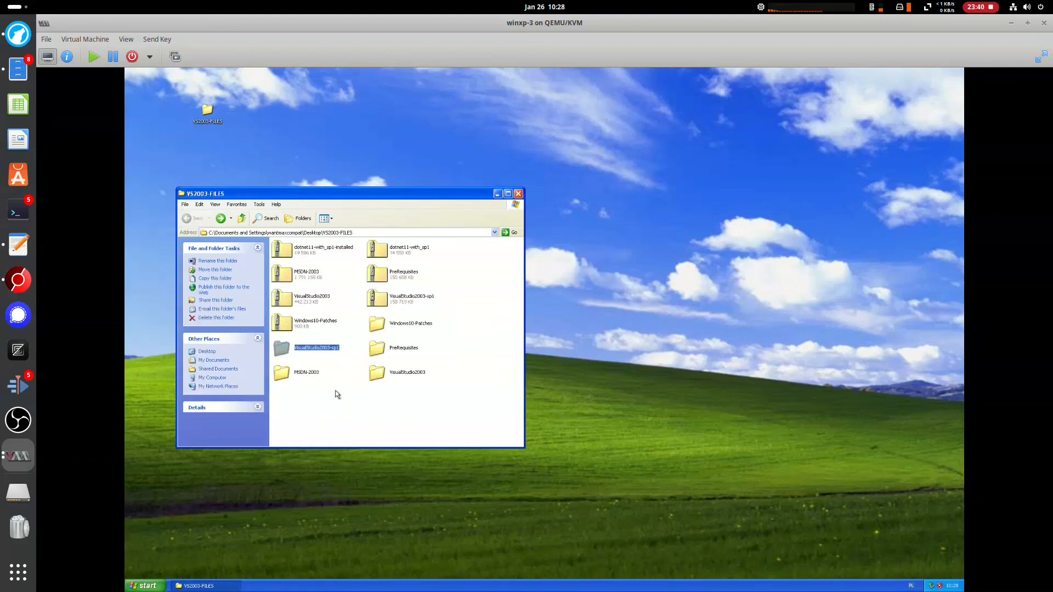
pyautogui.click(356, 412)
pyautogui.doubleClick(388, 321)
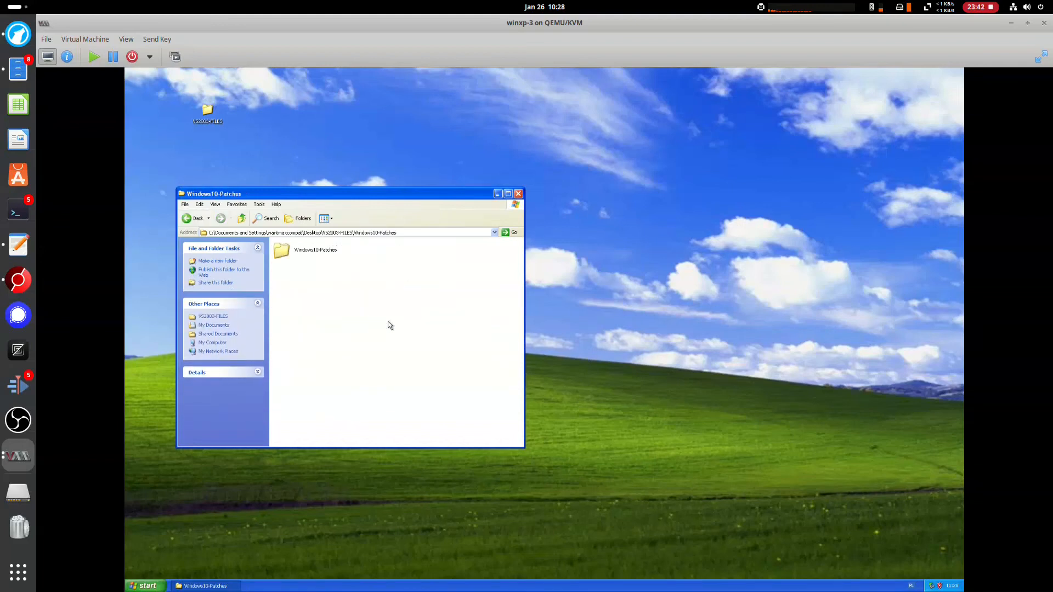
# Step: Open the AppCompatFlags registry file from the nested Windows10-Patches folder as text and examine the compatibility flags set for devenv.exe
pyautogui.doubleClick(326, 255)
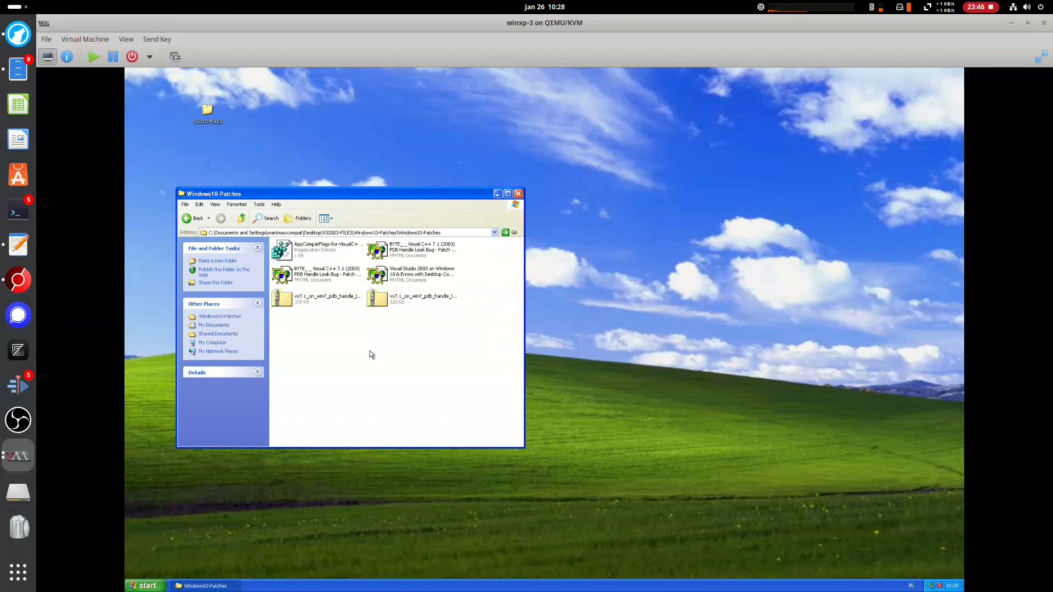
pyautogui.doubleClick(314, 253)
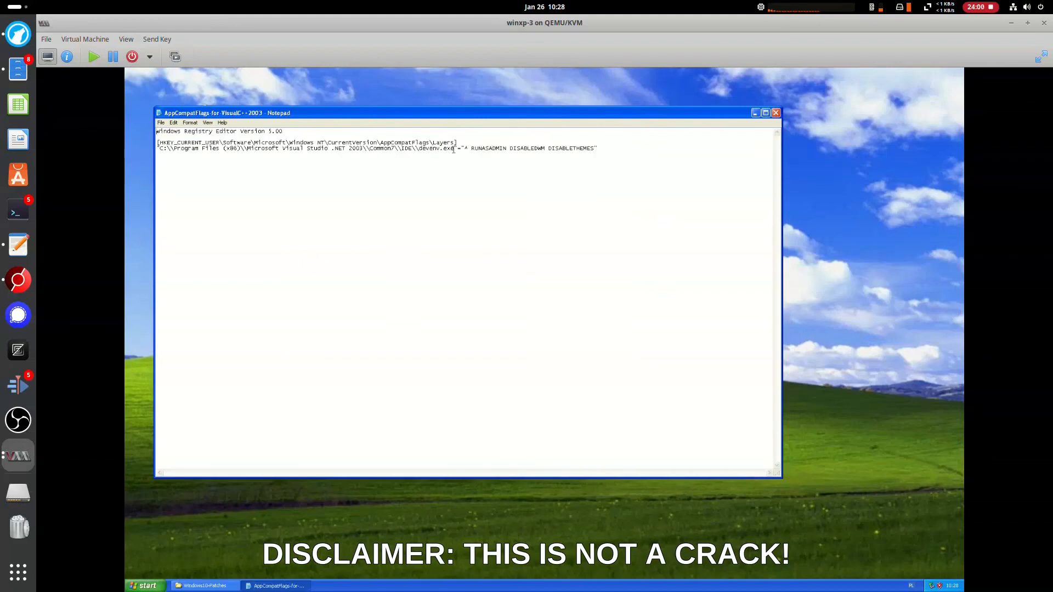
pyautogui.moveTo(455, 149); pyautogui.dragTo(592, 150)
pyautogui.click(437, 158)
pyautogui.click(591, 151)
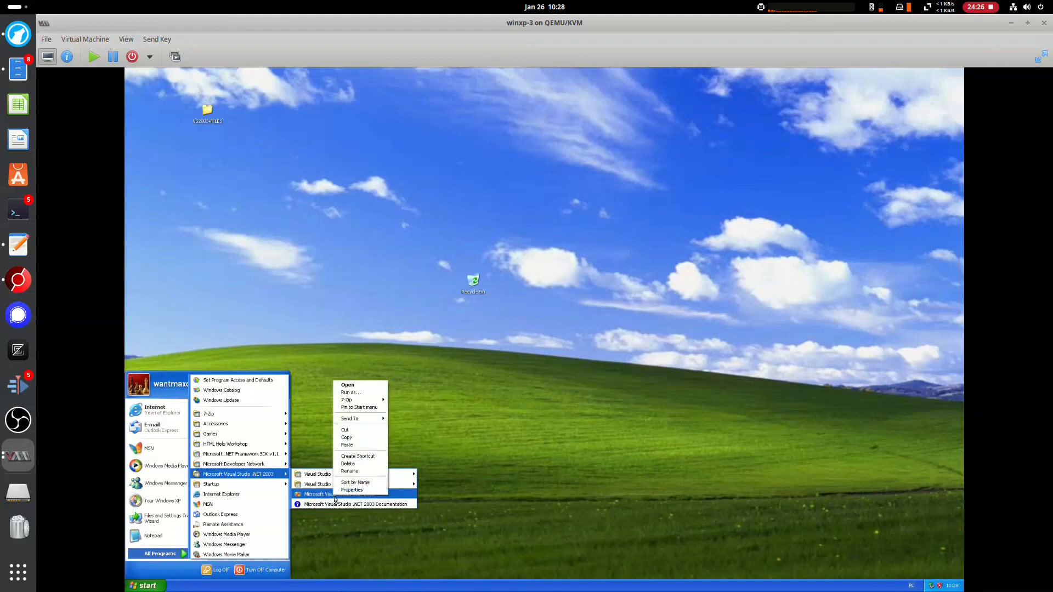
# Step: Create a desktop shortcut for Microsoft Visual Studio .NET 2003 and launch the program from it
pyautogui.moveTo(359, 419)
pyautogui.click(419, 430)
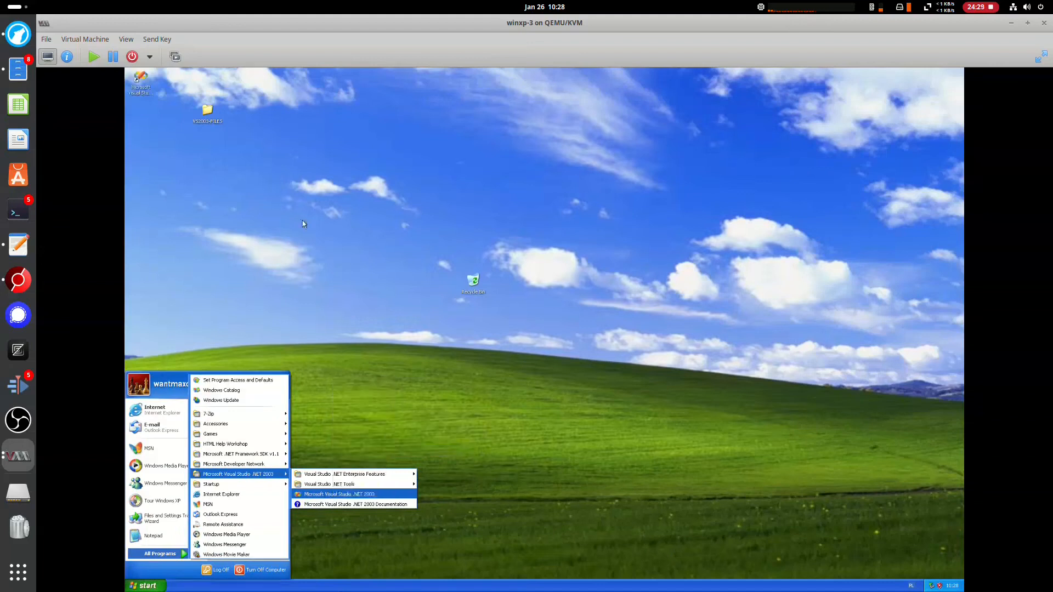
pyautogui.doubleClick(144, 92)
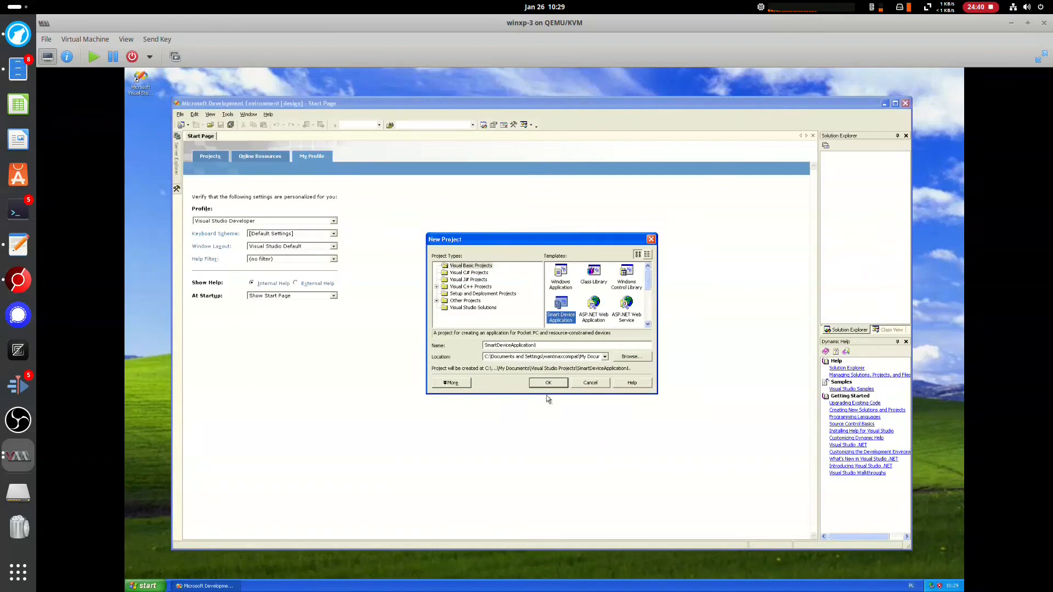
# Step: Create a Visual Basic Smart Device Application project that targets the Windows CE platform
pyautogui.click(547, 384)
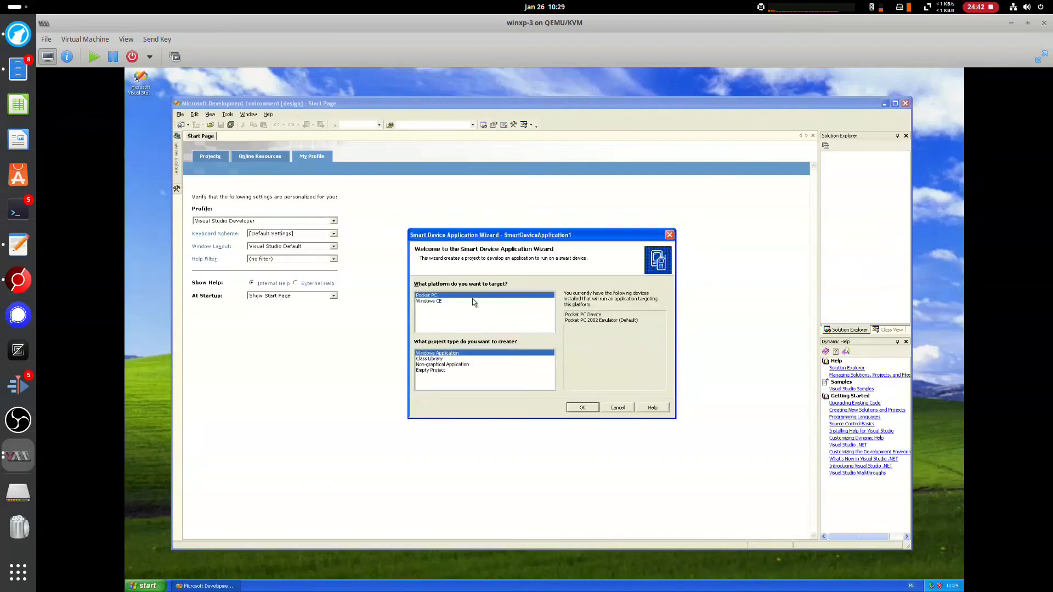
pyautogui.click(455, 301)
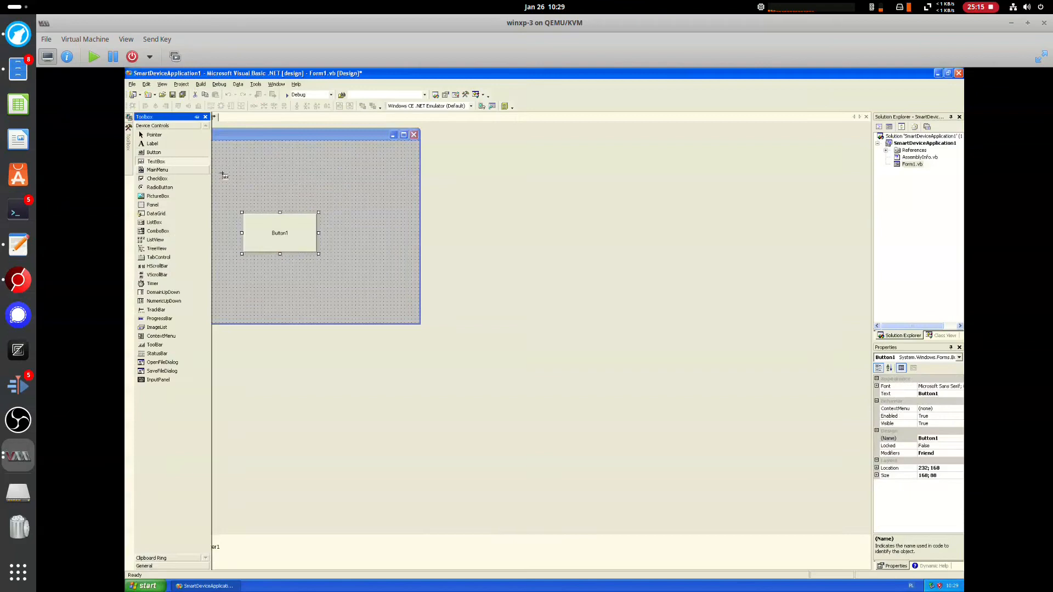